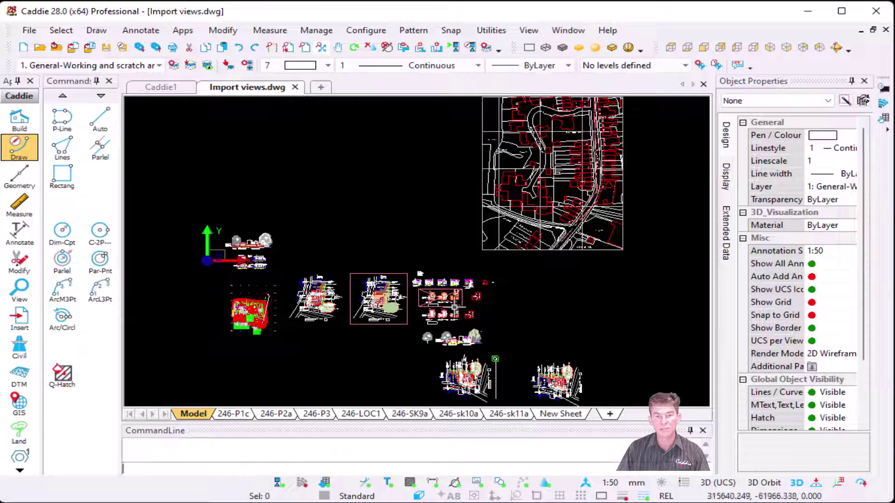
pyautogui.scroll(4, 432, 332)
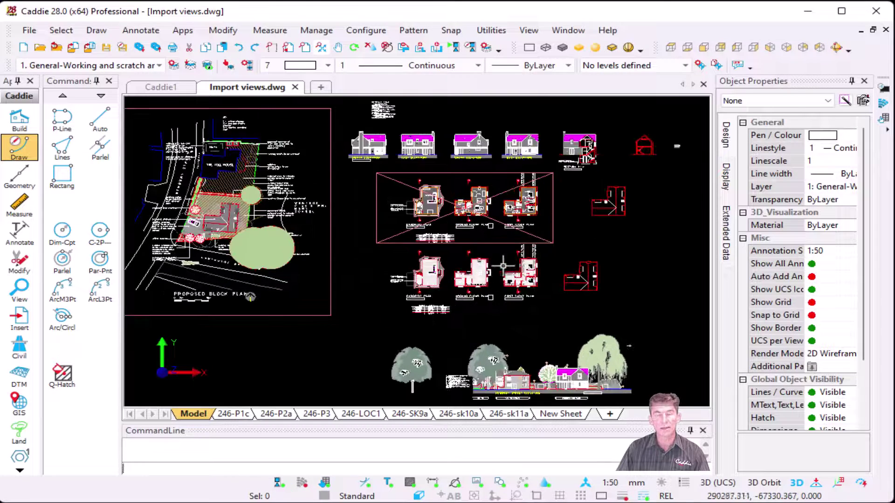
pyautogui.scroll(-6, 504, 266)
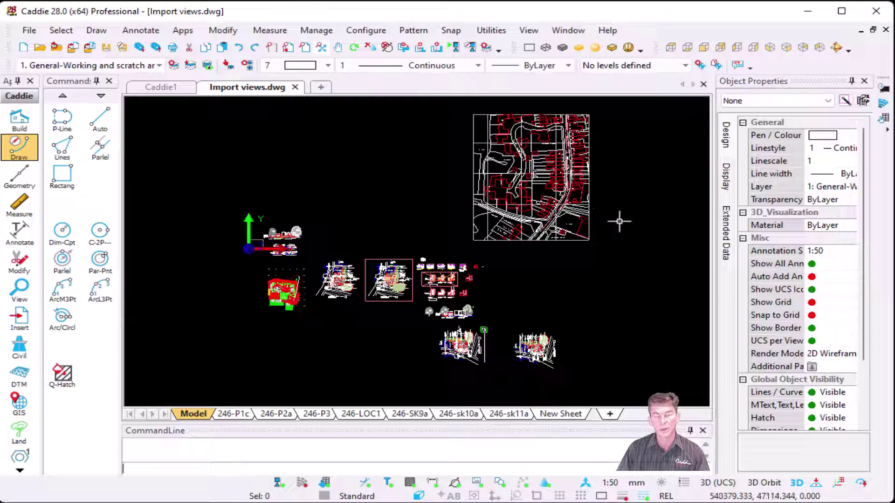
pyautogui.click(529, 30)
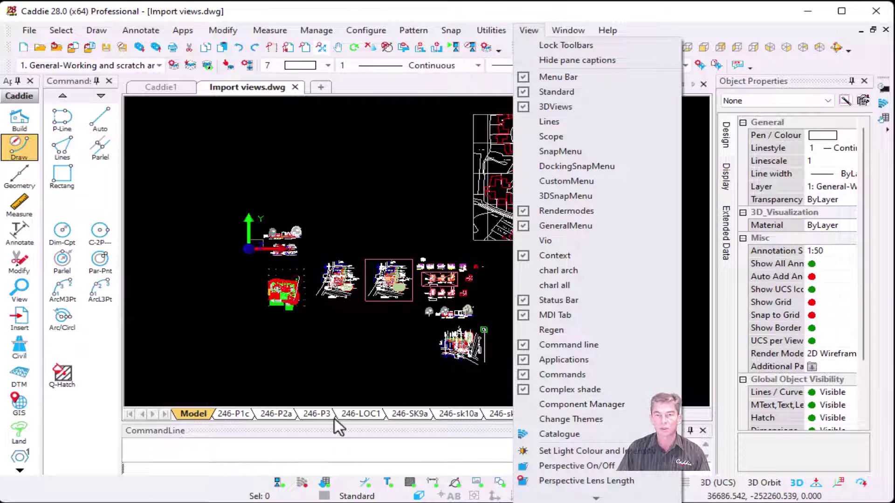
pyautogui.click(424, 225)
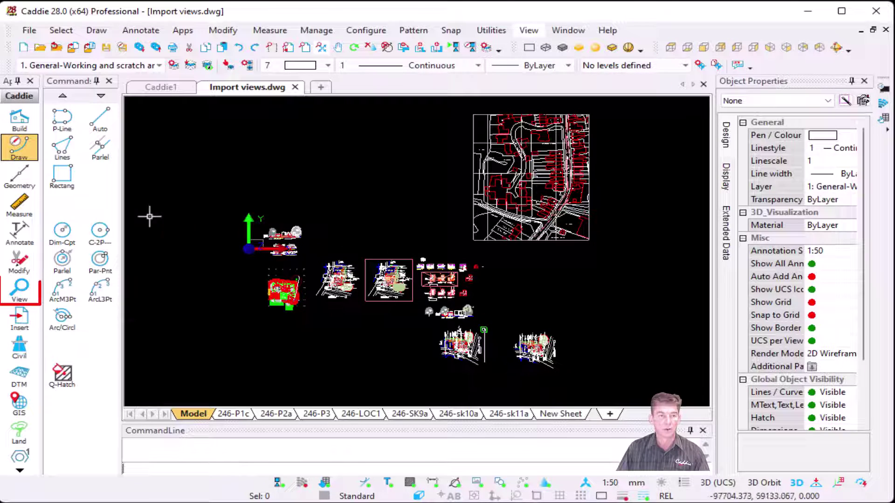
# Show the Saved Views selector and check its list of stored views.
pyautogui.click(18, 291)
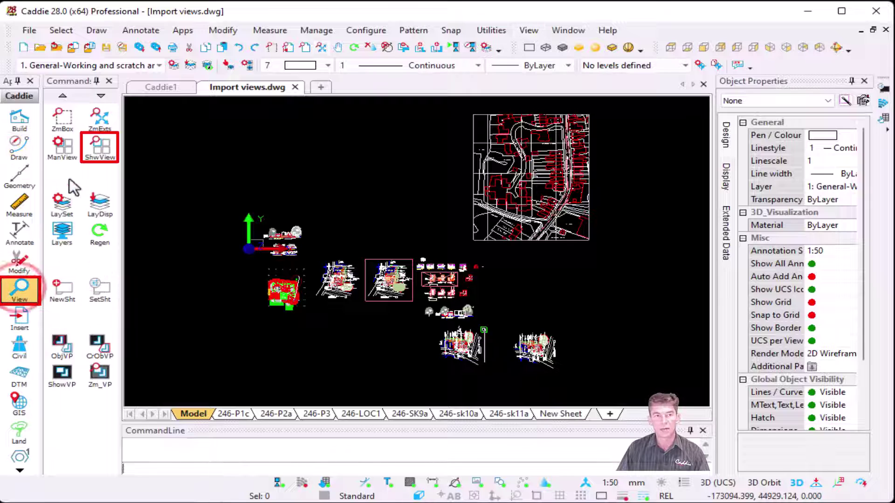
pyautogui.click(100, 150)
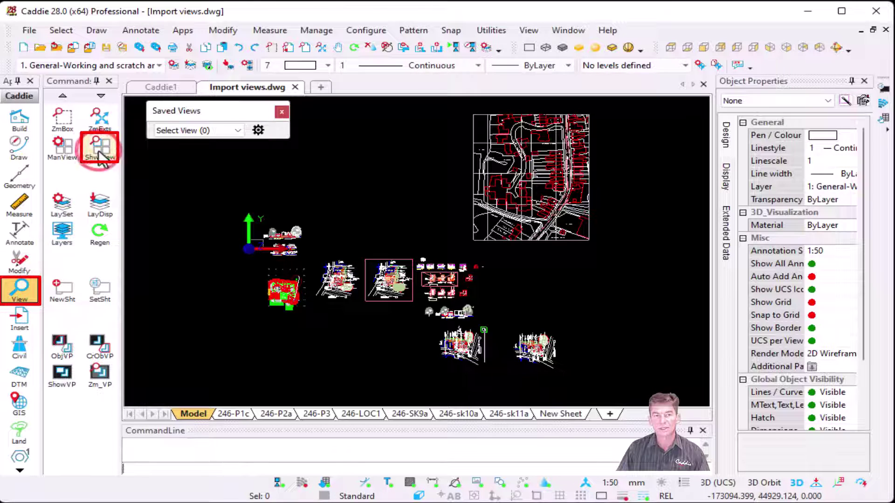
pyautogui.click(211, 129)
pyautogui.click(211, 131)
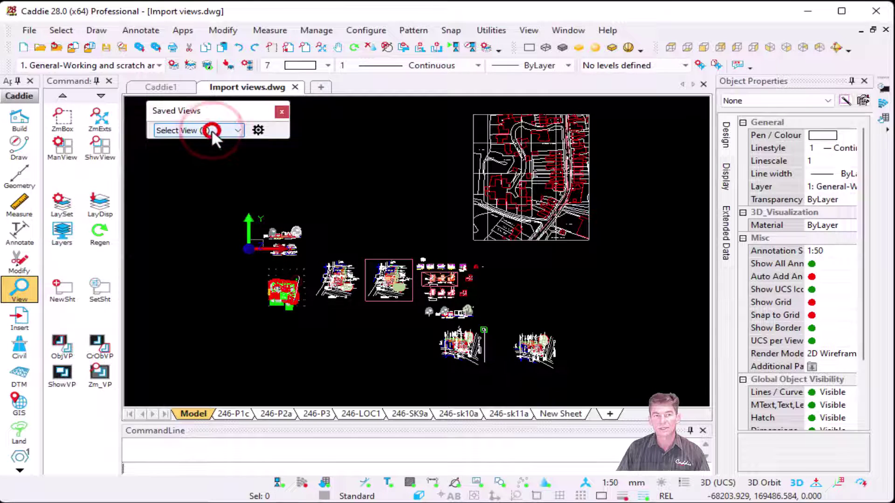
# Frame the north elevation and save the current view as a model view named NE.
pyautogui.scroll(3, 413, 267)
pyautogui.scroll(8, 413, 267)
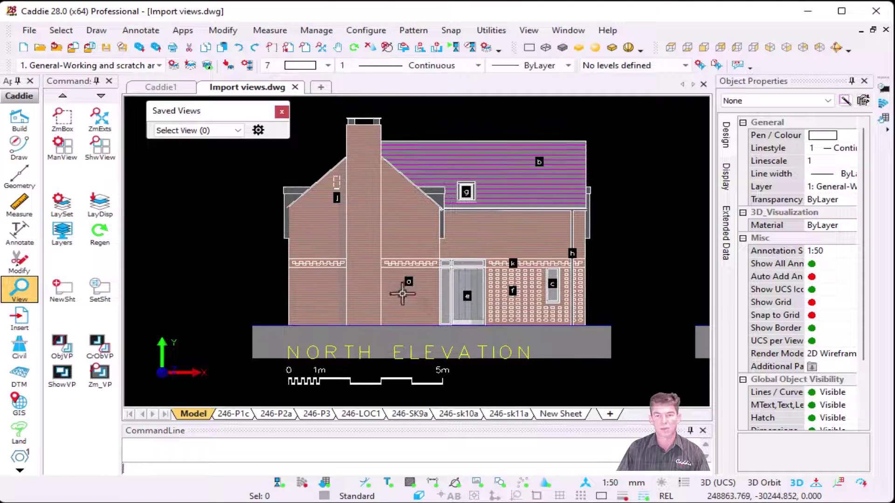
pyautogui.click(258, 130)
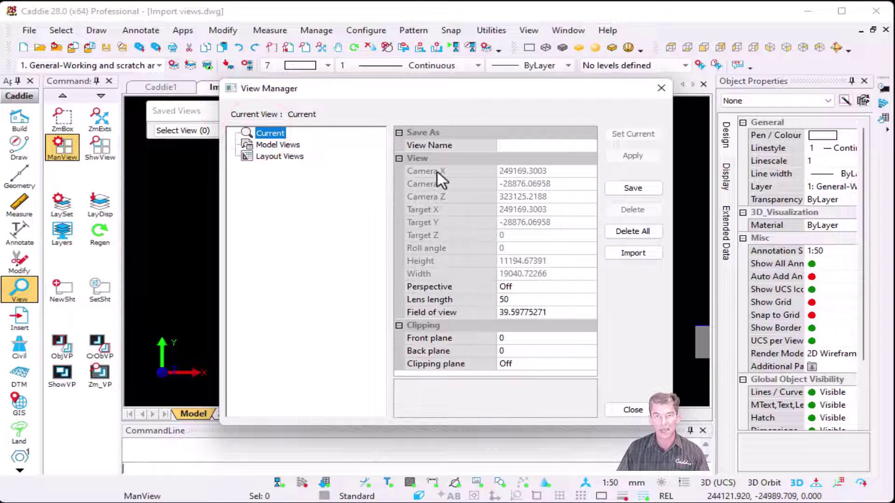
pyautogui.click(531, 144)
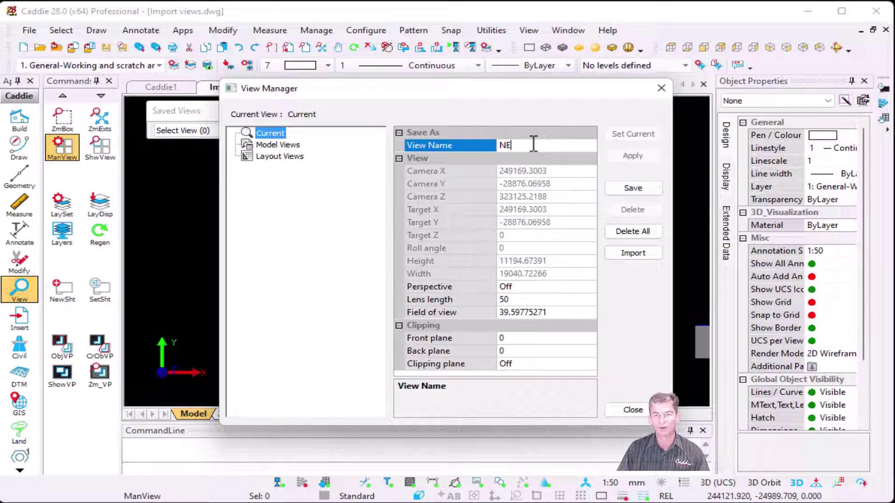
pyautogui.click(634, 189)
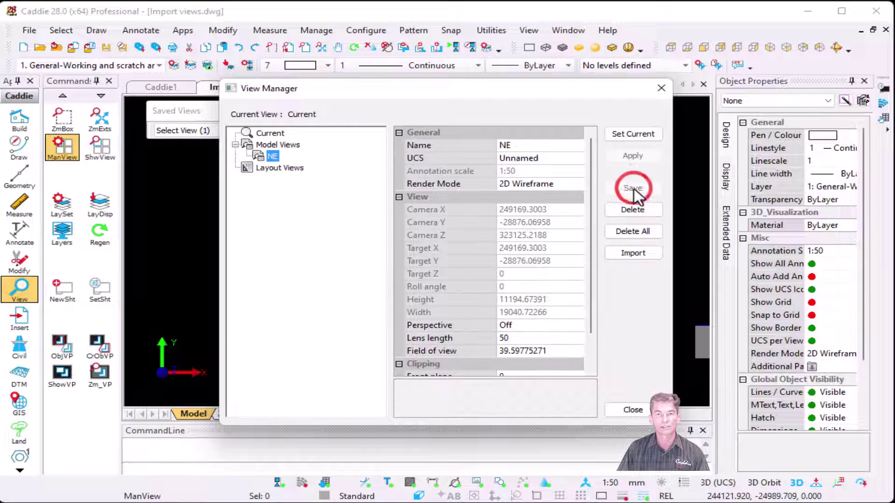
pyautogui.click(633, 409)
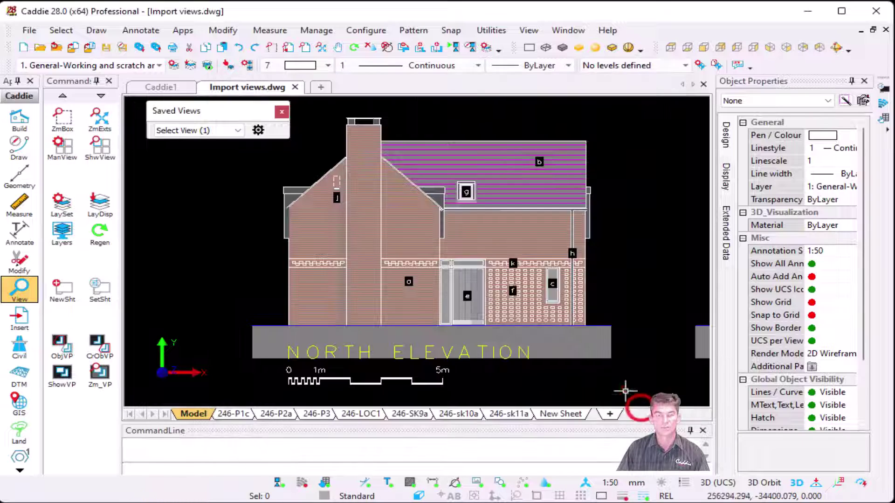
# Frame the Section A~A drawing and save the current view as a model view named SECTION.
pyautogui.scroll(-5, 536, 318)
pyautogui.moveTo(536, 319); pyautogui.dragTo(260, 219, button='middle')
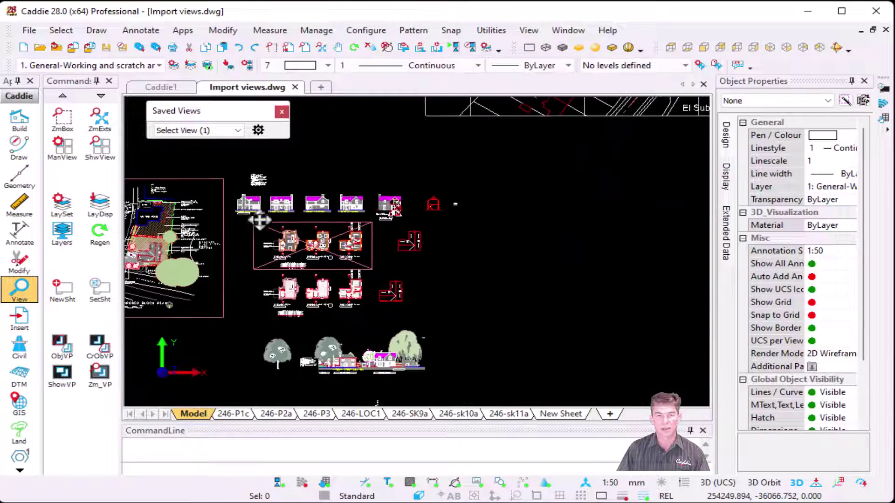
pyautogui.scroll(3, 394, 187)
pyautogui.scroll(4, 350, 251)
pyautogui.moveTo(359, 236)
pyautogui.mouseDown(button='middle')
pyautogui.moveTo(353, 256)
pyautogui.moveTo(366, 292)
pyautogui.moveTo(373, 281)
pyautogui.mouseUp(button='middle')
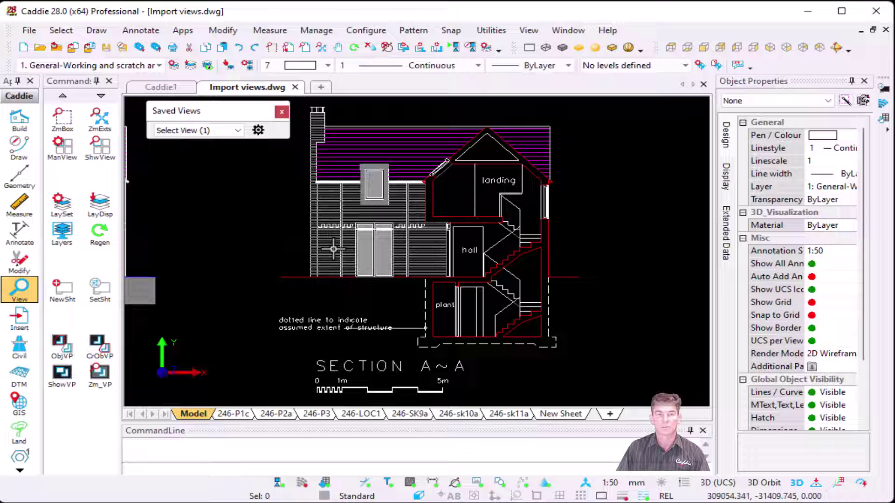
pyautogui.click(258, 132)
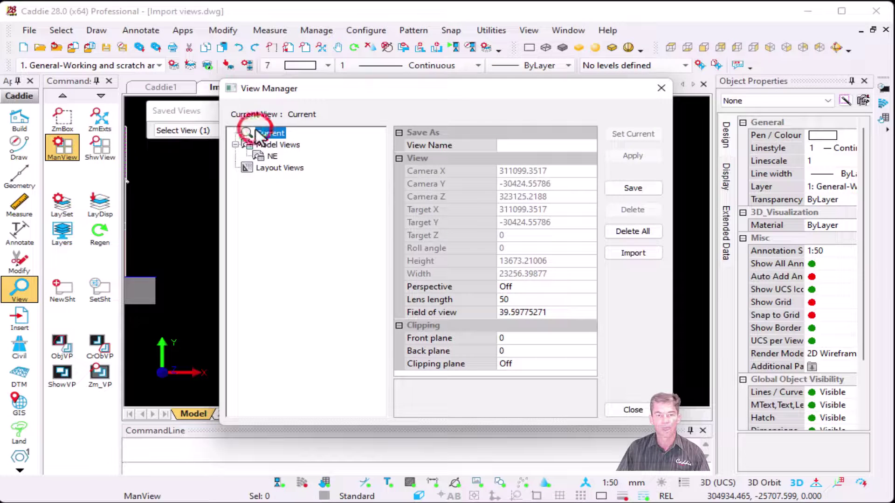
pyautogui.click(525, 144)
pyautogui.write('SECT')
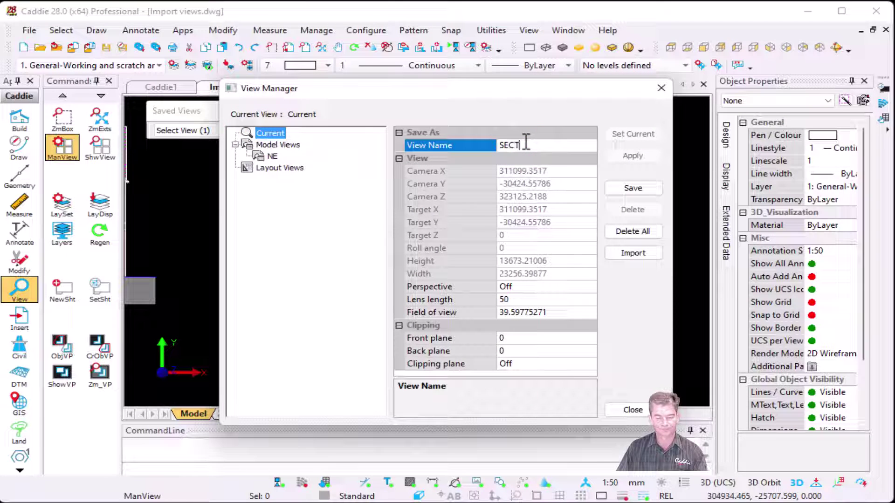
pyautogui.write('ION')
pyautogui.click(632, 188)
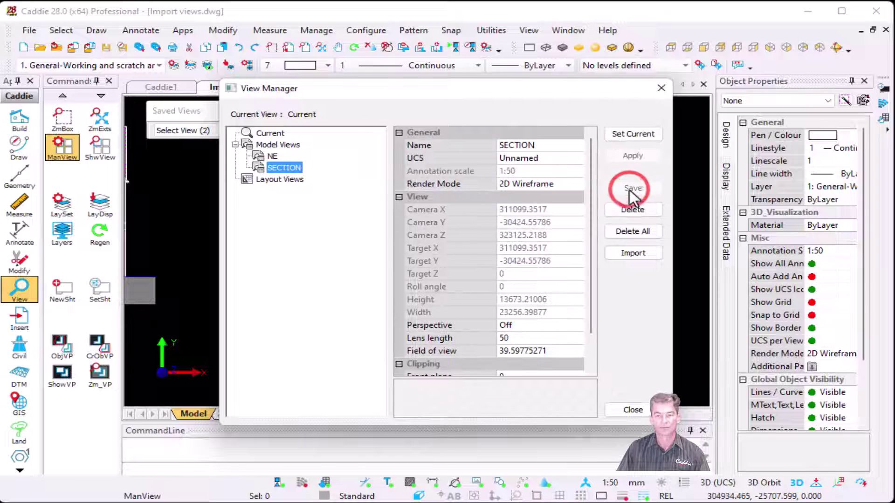
pyautogui.click(633, 410)
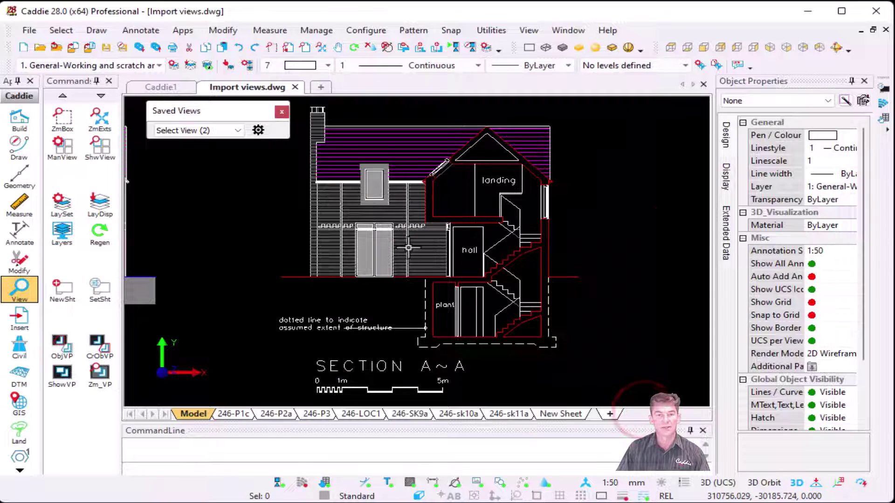
# Rotate the UCS in its current plane by aligning it to the vertical line beside the sideways proposed block plan, with the view synchronised.
pyautogui.scroll(-12, 427, 240)
pyautogui.moveTo(414, 280); pyautogui.dragTo(422, 194, button='middle')
pyautogui.scroll(-2, 421, 196)
pyautogui.scroll(5, 435, 306)
pyautogui.scroll(3, 411, 260)
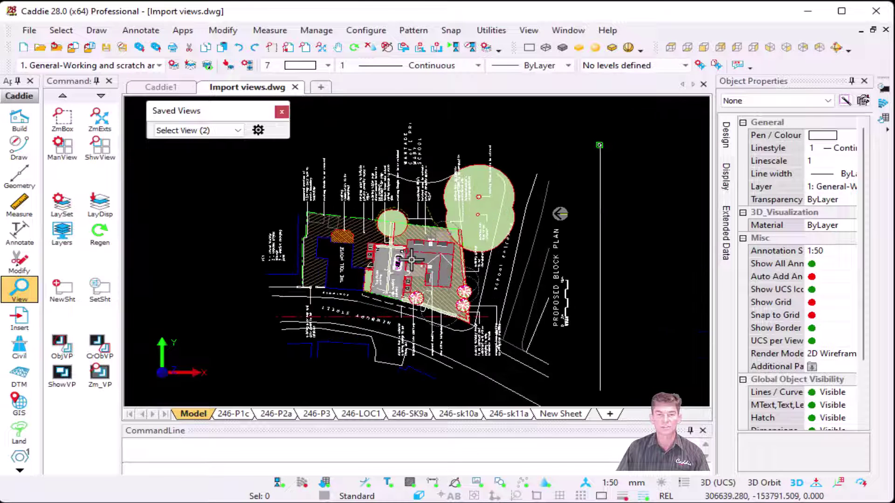
pyautogui.scroll(1, 412, 260)
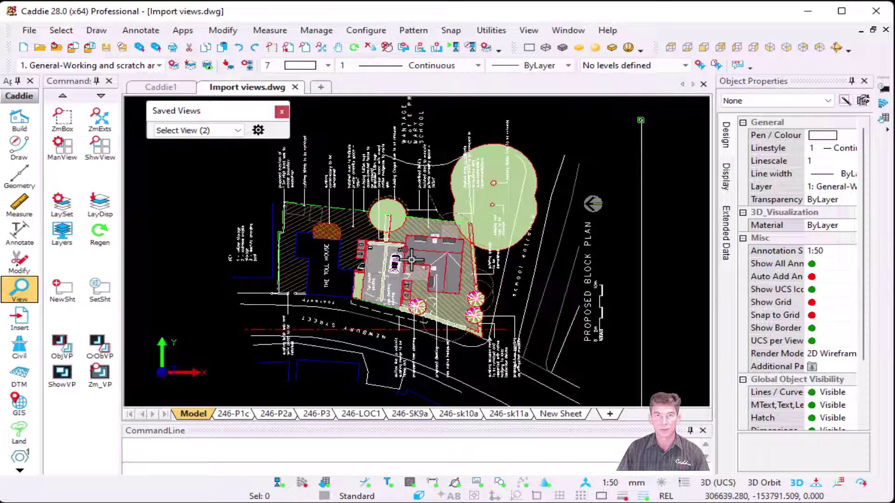
pyautogui.scroll(-1, 411, 260)
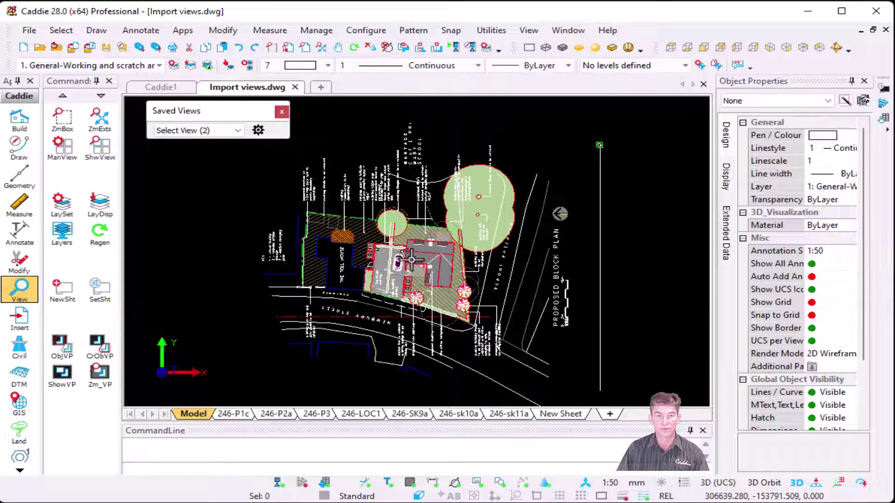
pyautogui.click(161, 373)
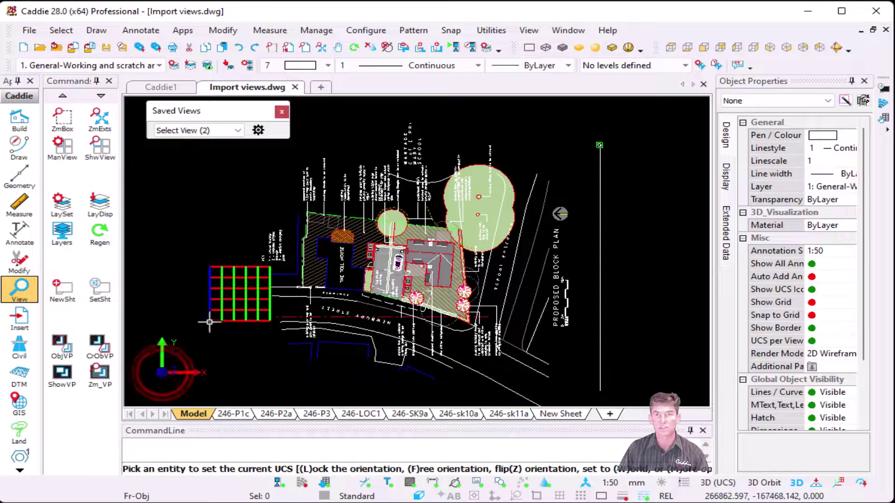
pyautogui.rightClick(205, 345)
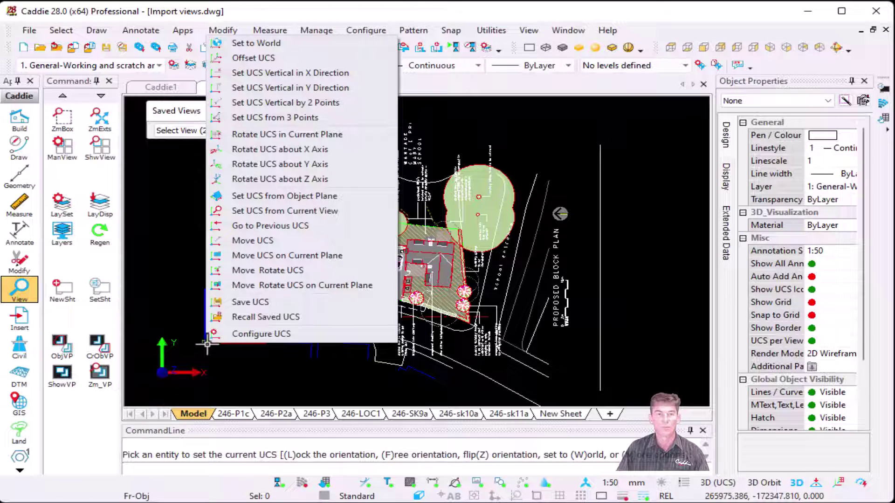
pyautogui.click(352, 132)
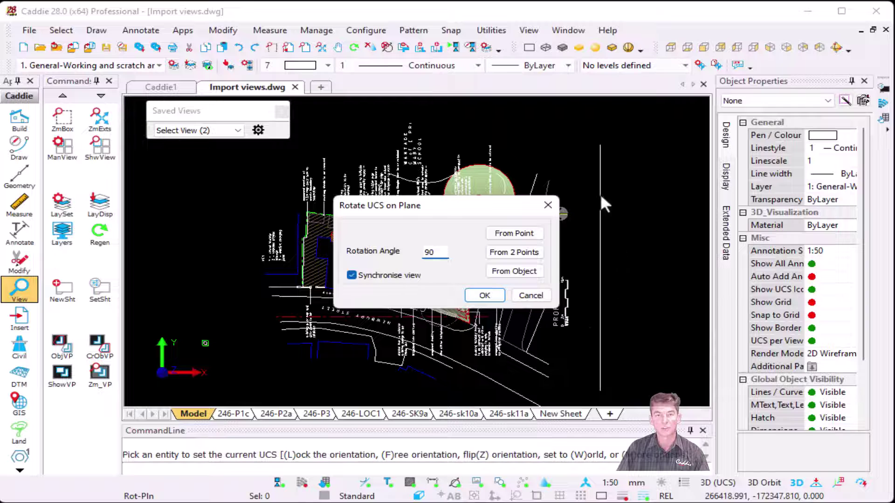
pyautogui.click(511, 271)
# Frame the upright proposed block plan and save the current view as a model view named 90 SP.
pyautogui.scroll(5, 603, 301)
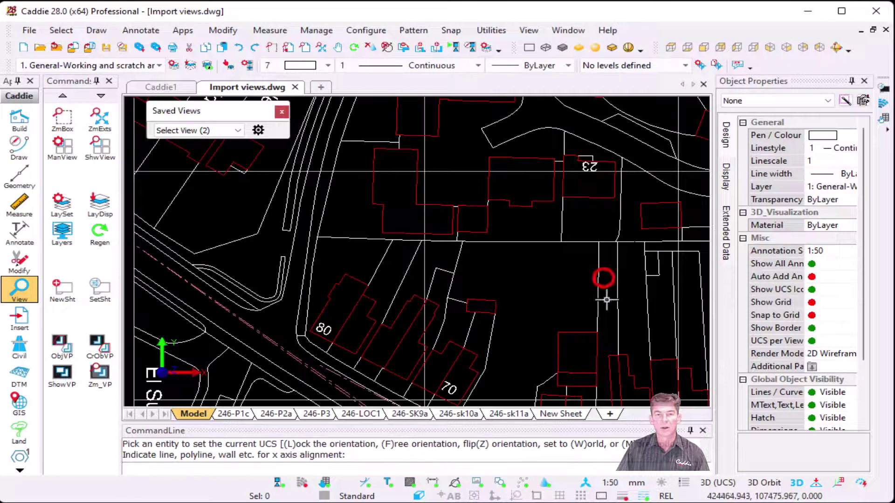
pyautogui.scroll(-5, 596, 305)
pyautogui.scroll(-3, 596, 305)
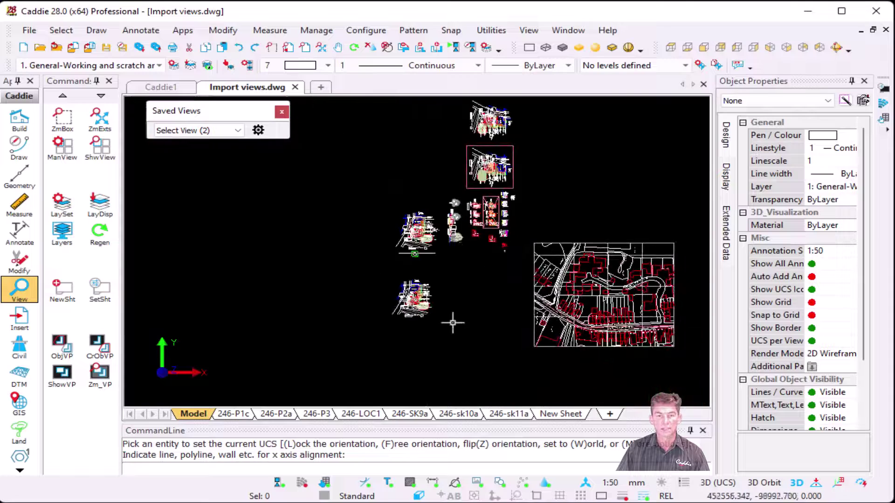
pyautogui.scroll(5, 420, 249)
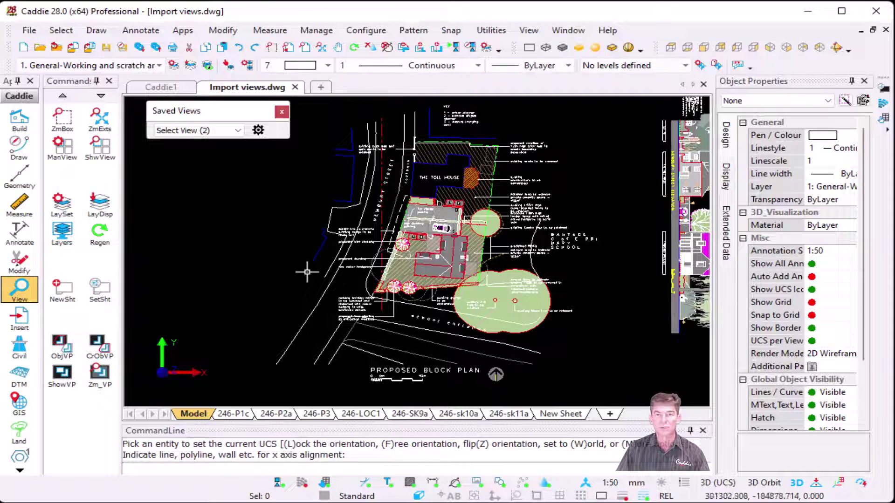
pyautogui.click(258, 130)
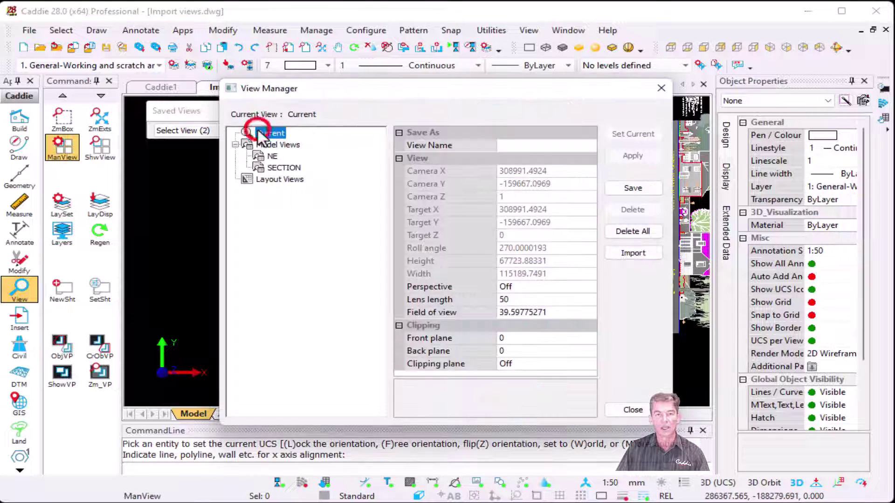
pyautogui.click(521, 146)
pyautogui.write('90 SP')
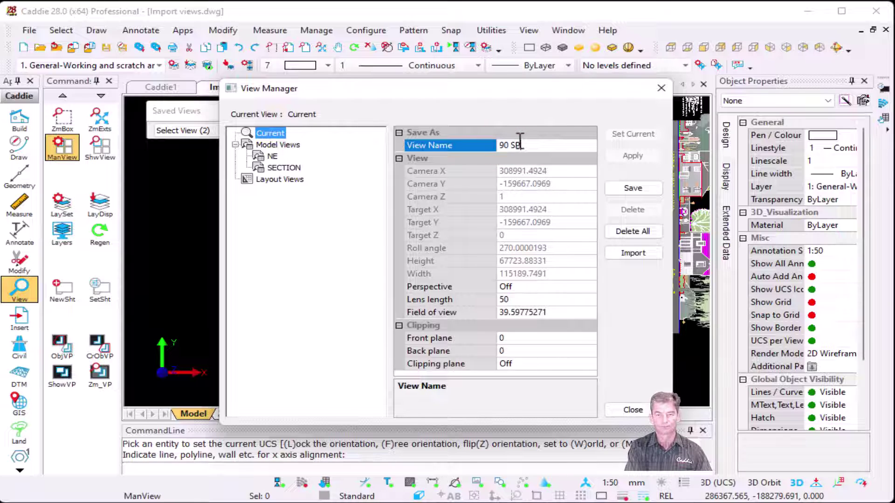
pyautogui.click(643, 191)
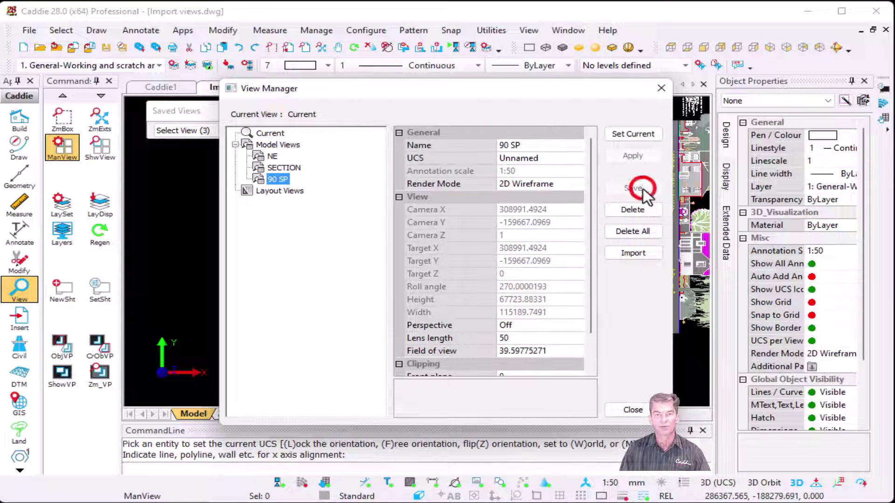
pyautogui.click(634, 410)
# Check the list of saved views without choosing one, and save the drawing.
pyautogui.click(217, 131)
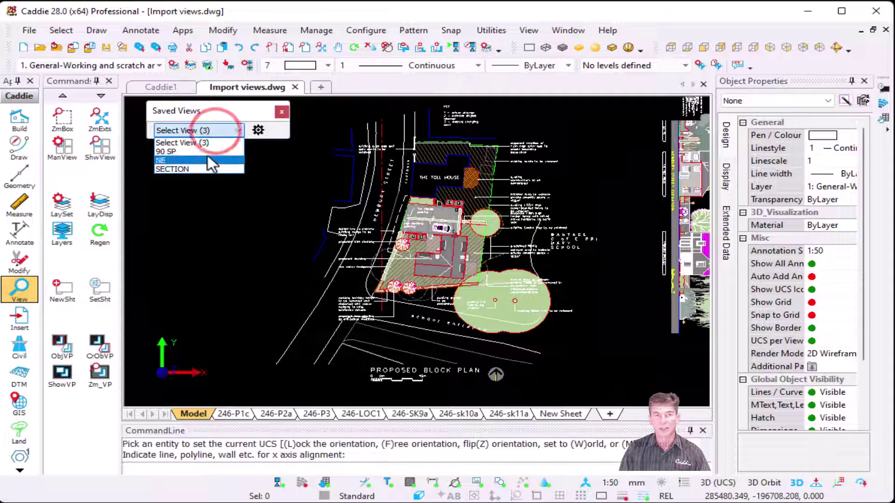
pyautogui.click(225, 111)
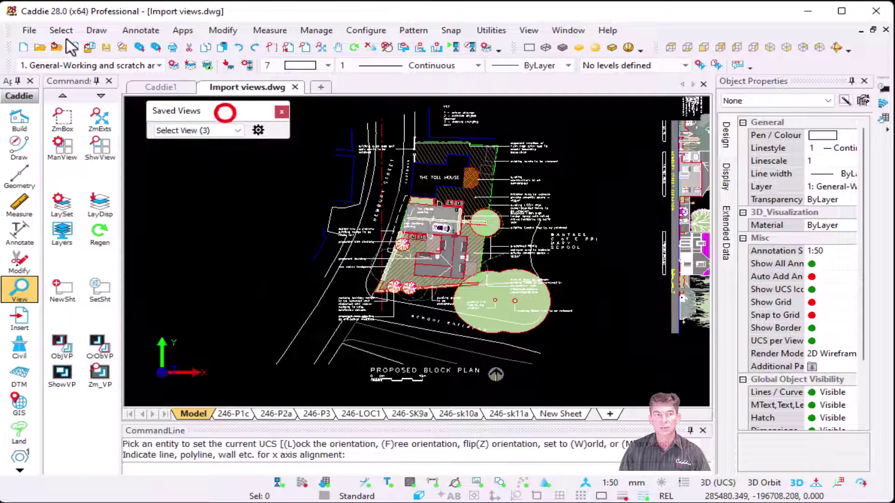
pyautogui.click(29, 30)
pyautogui.click(96, 136)
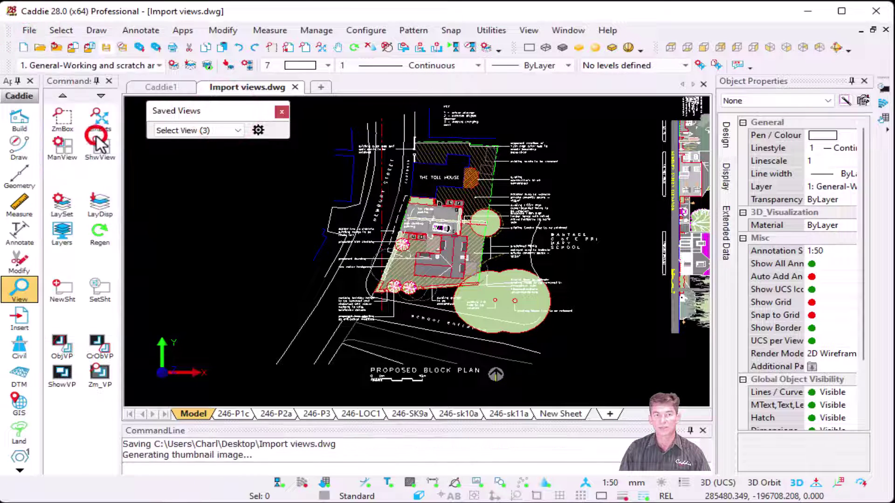
# Zoom to the full drawing extents and return the drawing to its unrotated top view.
pyautogui.click(99, 120)
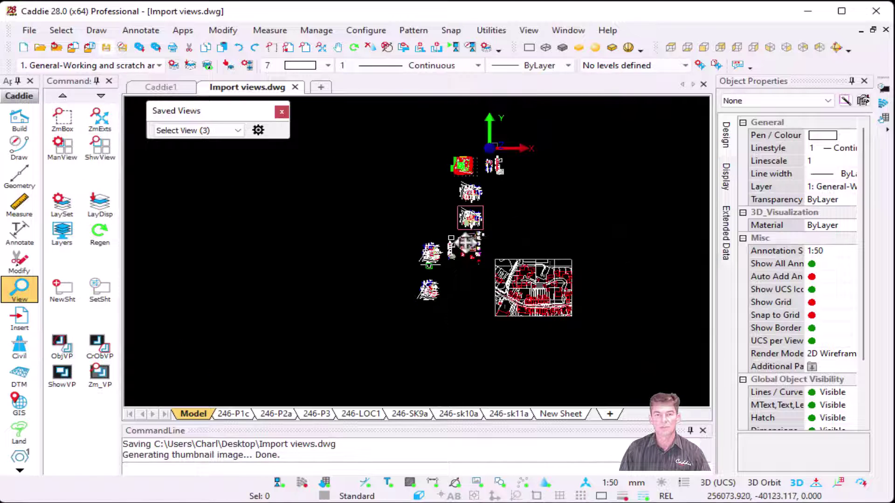
pyautogui.moveTo(466, 243); pyautogui.dragTo(443, 258, button='middle')
pyautogui.middleClick(443, 257)
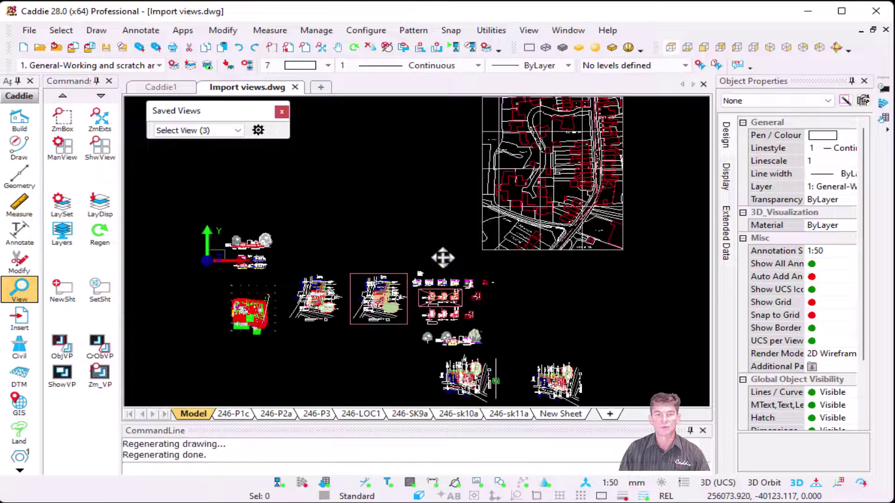
# Copy all objects in the drawing to the clipboard, using the drawing origin as the handle.
pyautogui.scroll(-2, 544, 267)
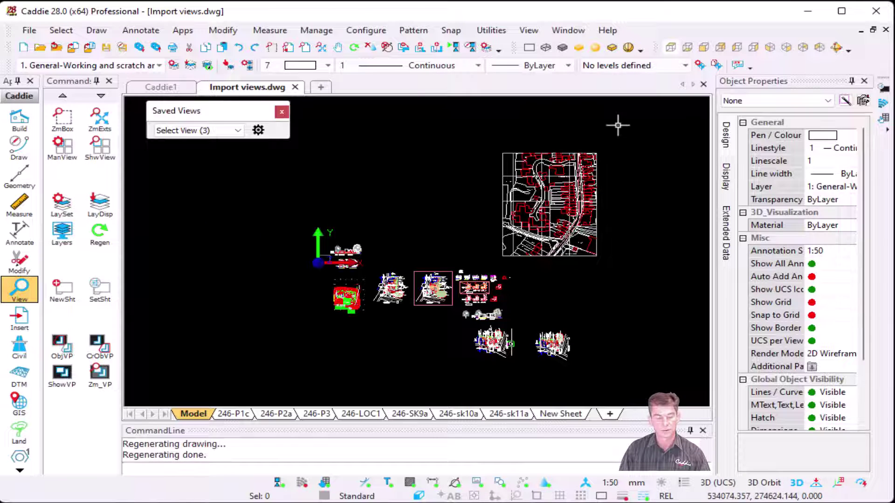
pyautogui.hotkey('ctrl', 'a')
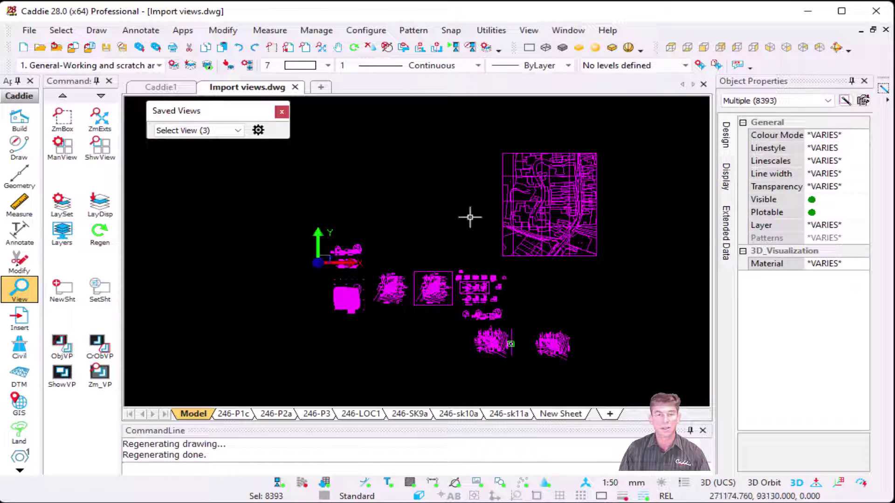
pyautogui.rightClick(418, 201)
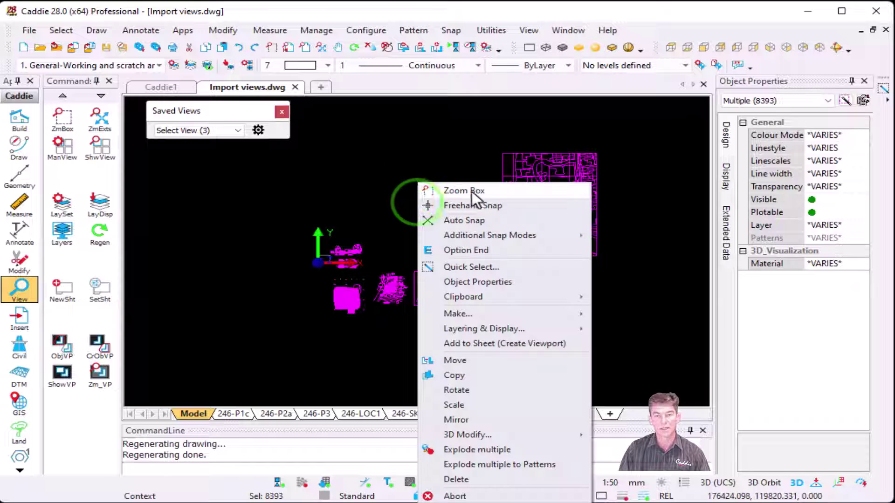
pyautogui.moveTo(522, 296)
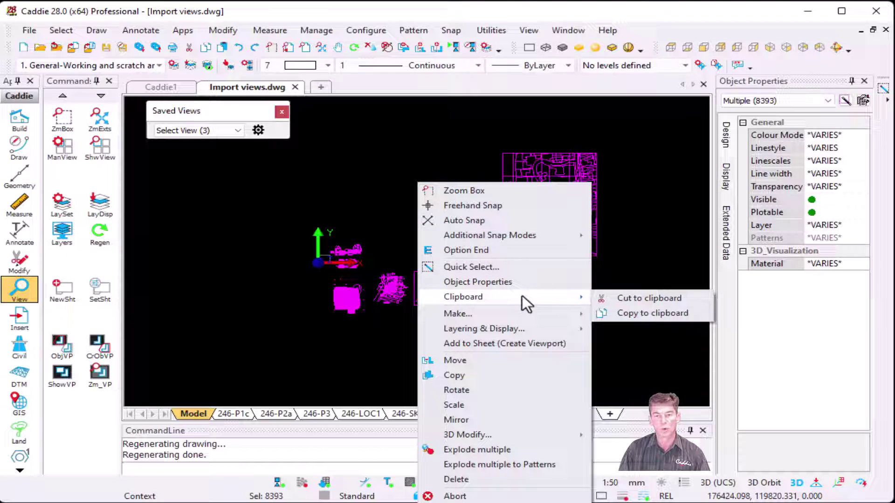
pyautogui.click(647, 312)
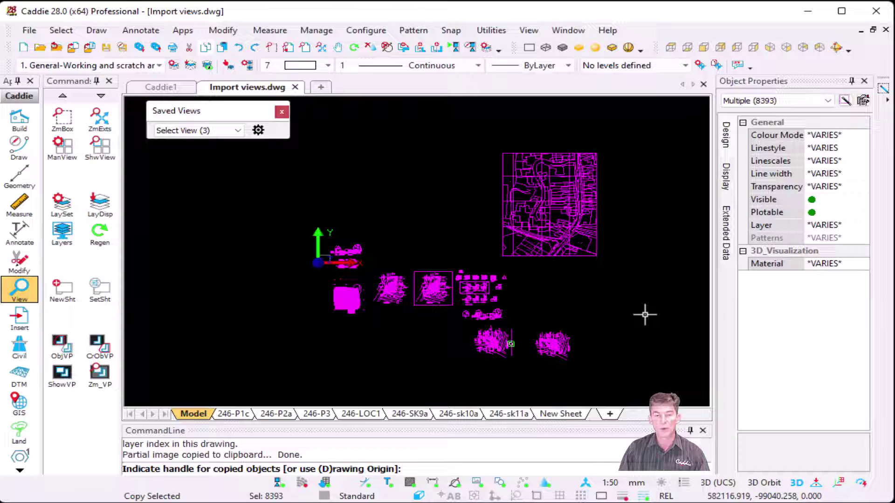
pyautogui.press('d')
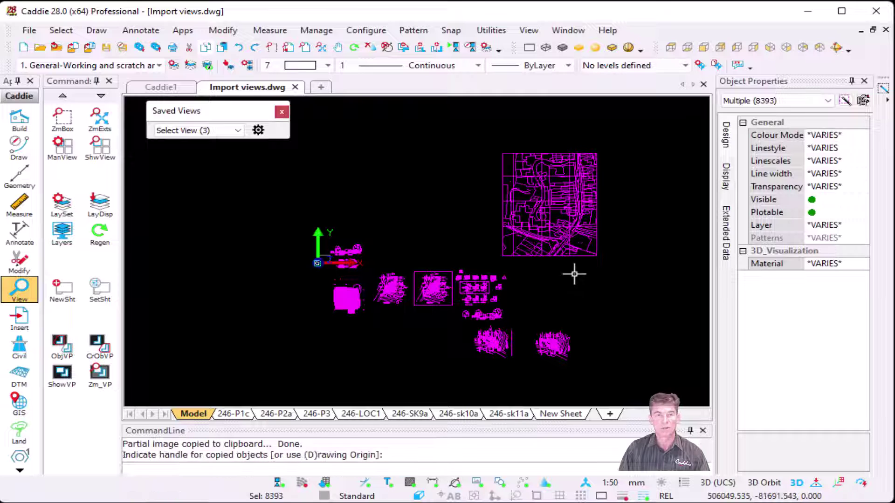
# Create a new drawing and paste the clipboard objects into its model space at the drawing origin.
pyautogui.click(320, 86)
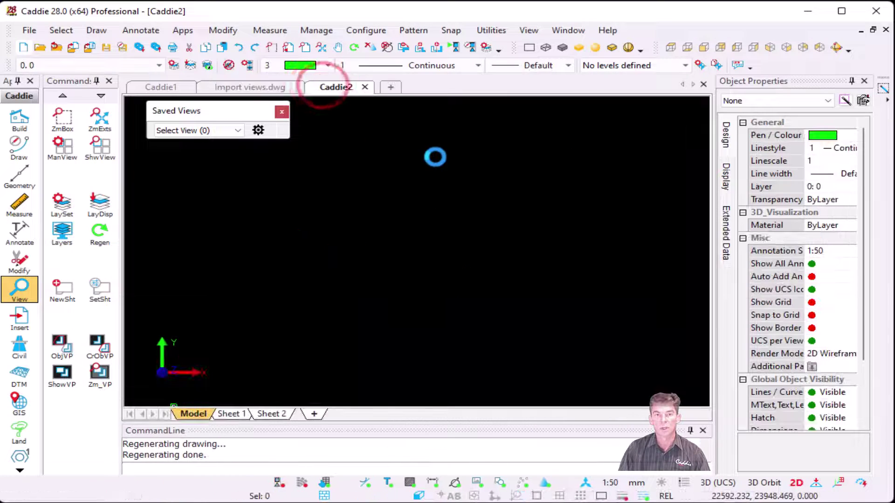
pyautogui.rightClick(421, 215)
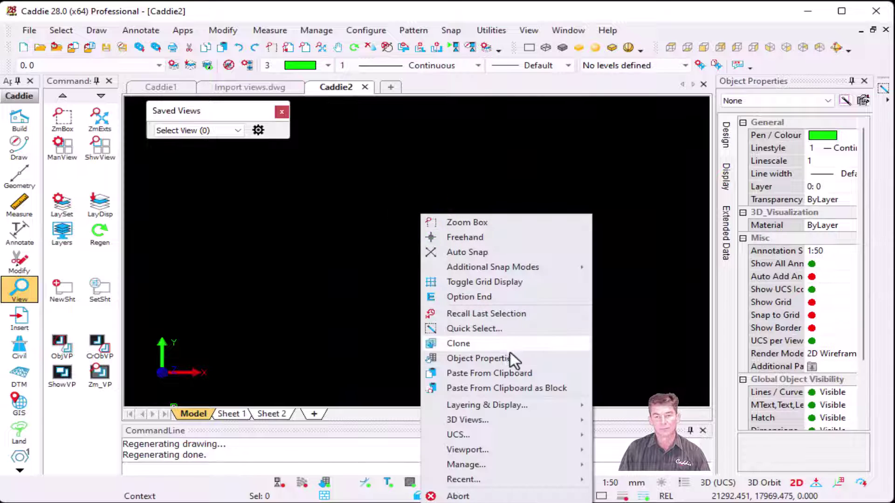
pyautogui.click(522, 374)
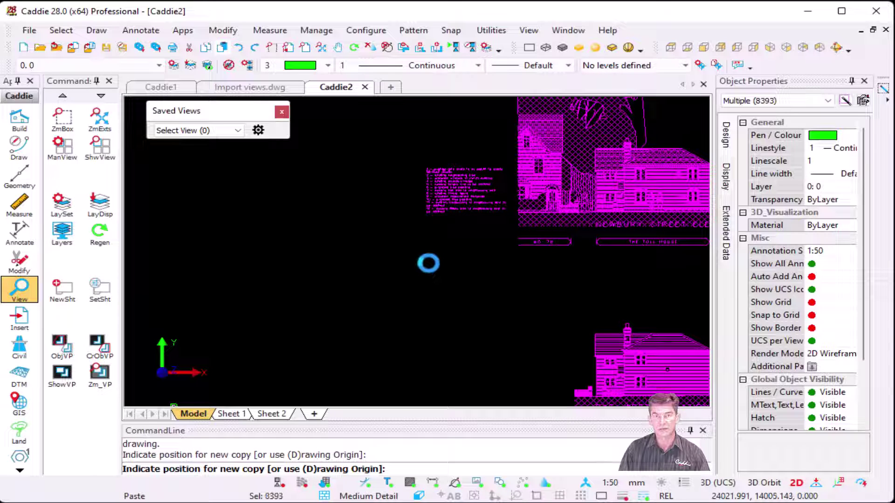
pyautogui.press('Escape')
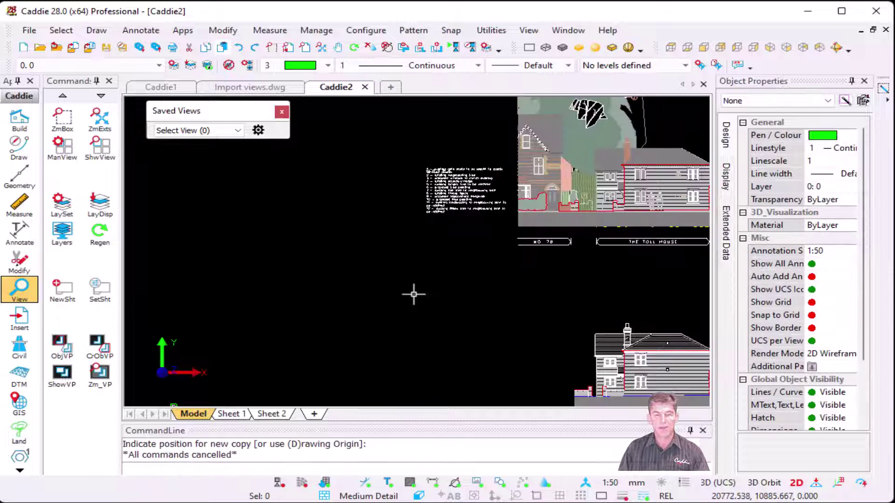
pyautogui.scroll(-5, 413, 294)
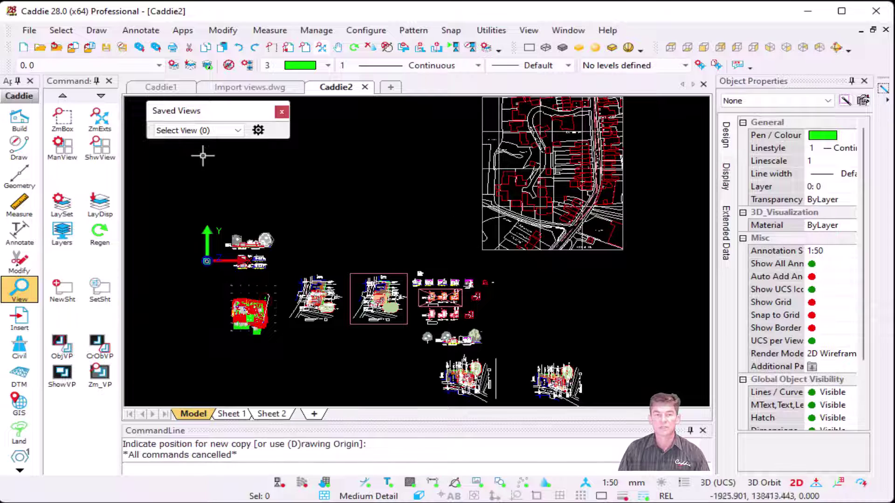
# Start importing views through the View Manager, with Import views.dwg from the Desktop as the source drawing.
pyautogui.click(210, 130)
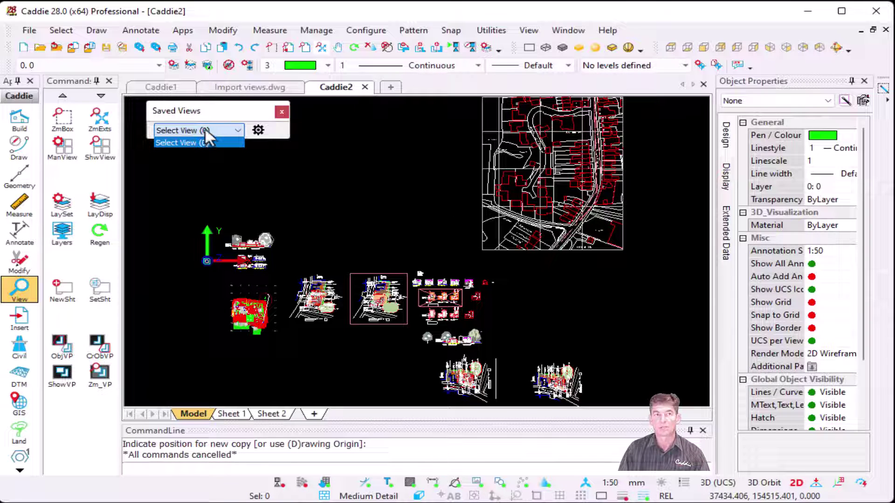
pyautogui.click(257, 130)
pyautogui.click(257, 130)
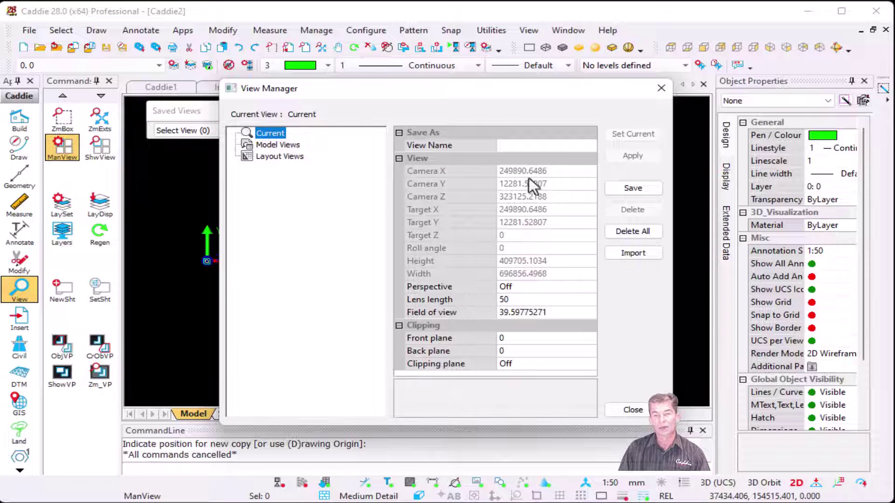
pyautogui.click(642, 253)
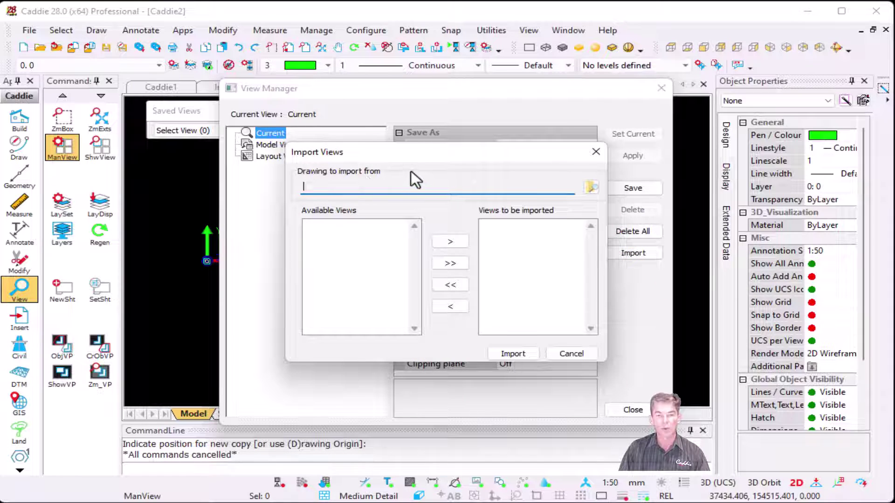
pyautogui.click(592, 188)
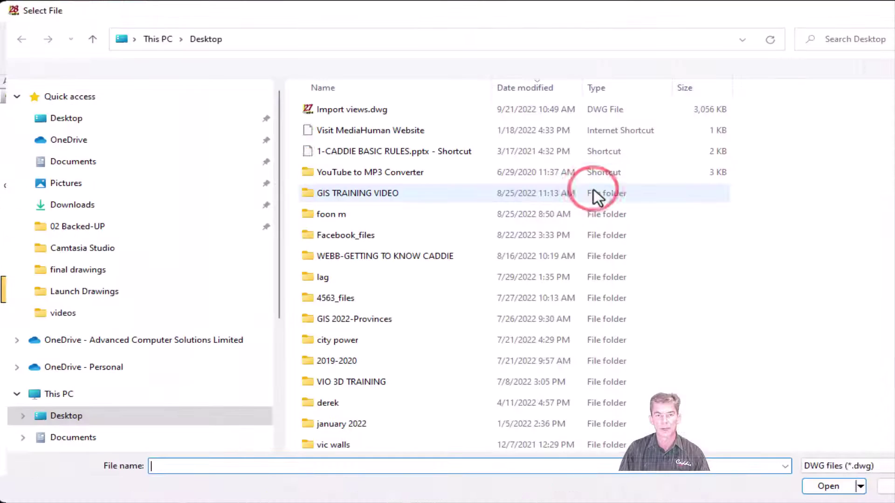
pyautogui.click(339, 110)
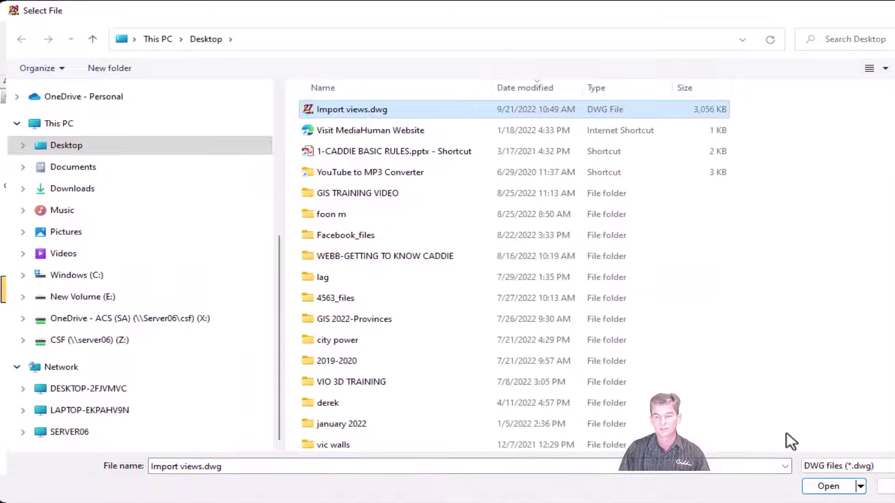
pyautogui.click(829, 486)
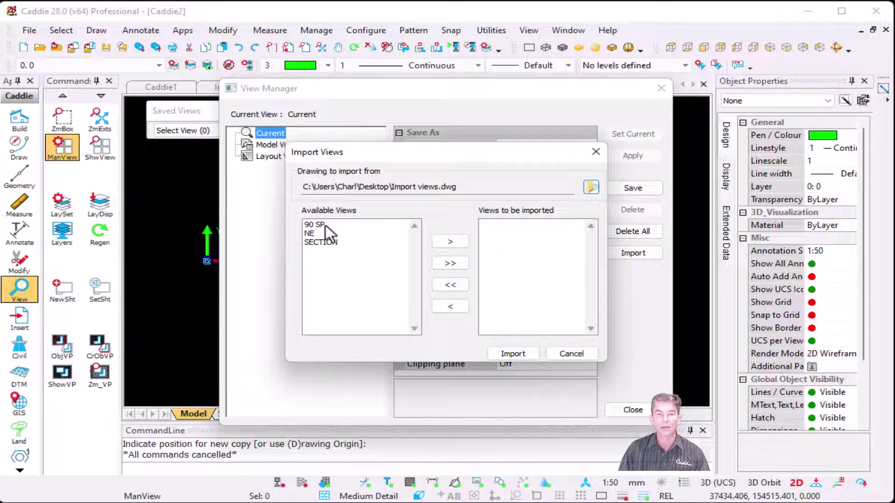
# Import all available views, 90 SP, NE and SECTION, into the new drawing and close the View Manager.
pyautogui.click(449, 263)
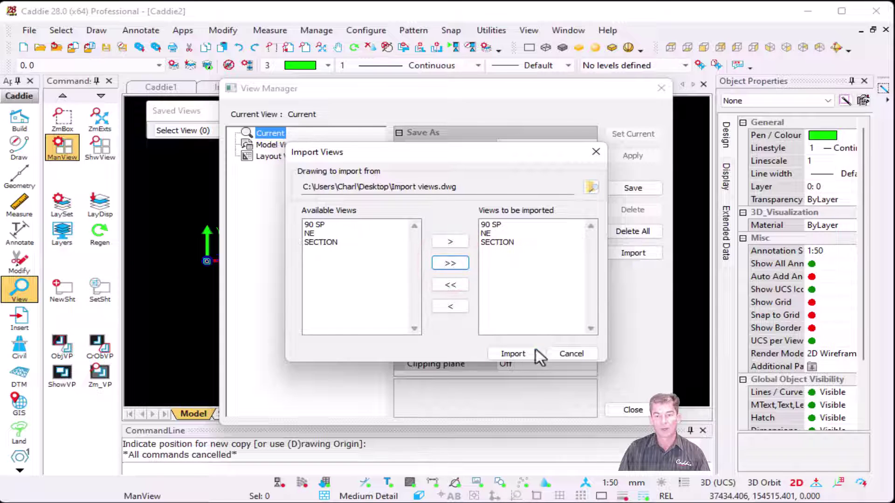
pyautogui.click(512, 353)
pyautogui.click(632, 409)
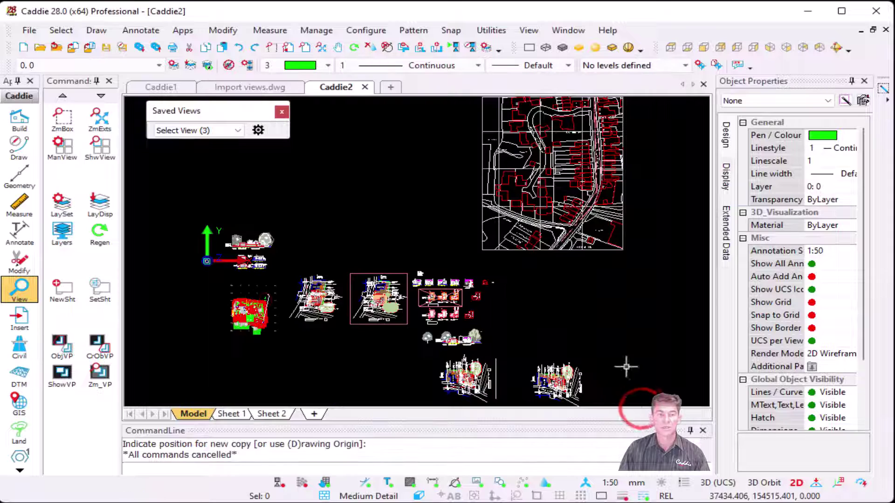
# Recall the imported views SECTION, NE and 90 SP one after another to check them.
pyautogui.click(218, 131)
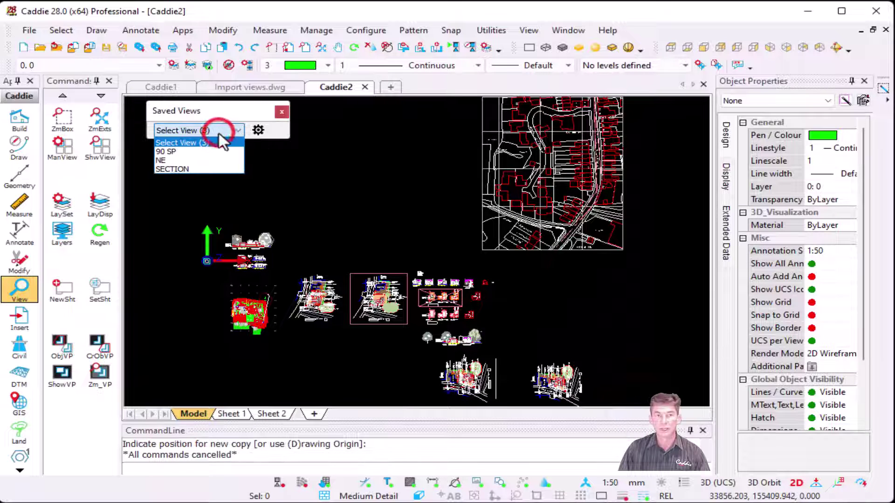
pyautogui.click(182, 166)
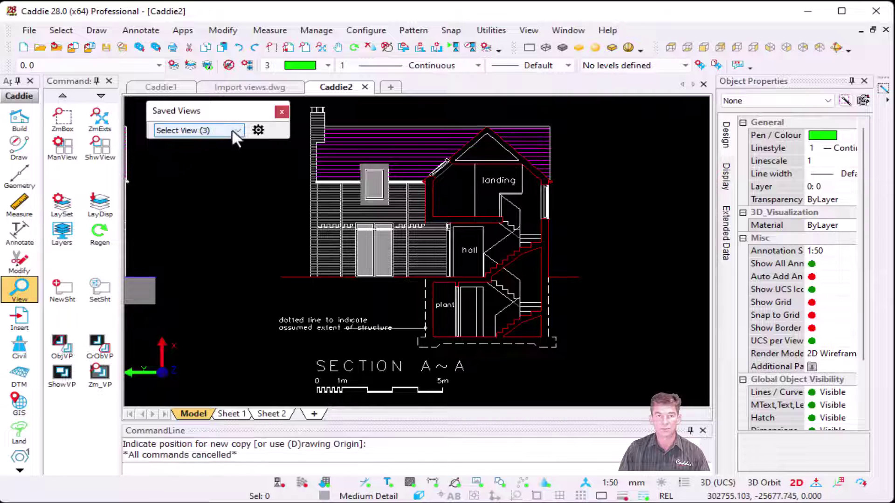
pyautogui.click(215, 130)
pyautogui.click(187, 160)
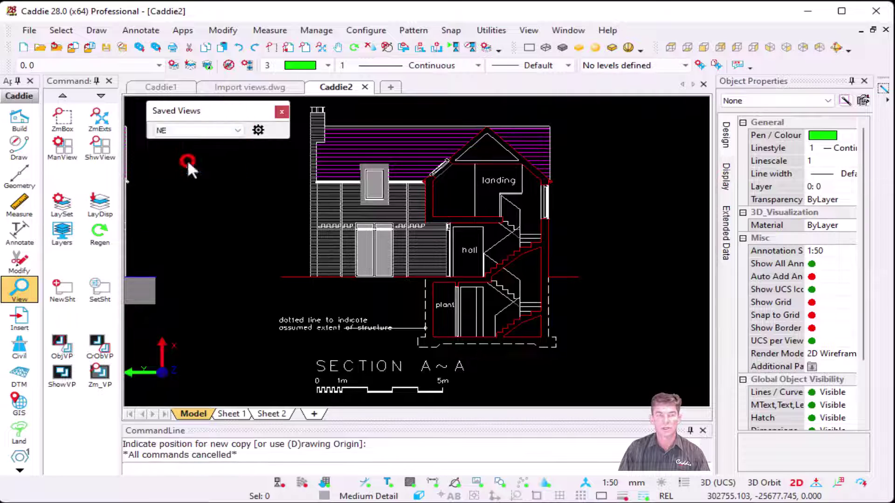
pyautogui.click(217, 131)
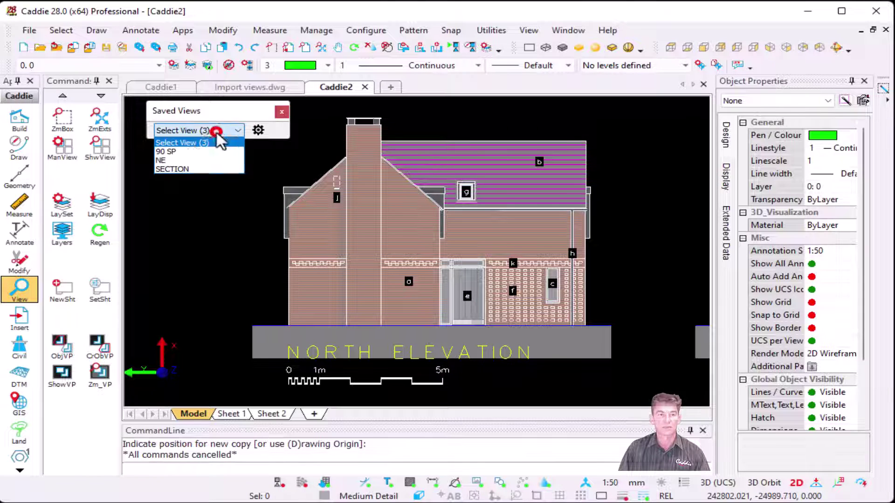
pyautogui.click(181, 150)
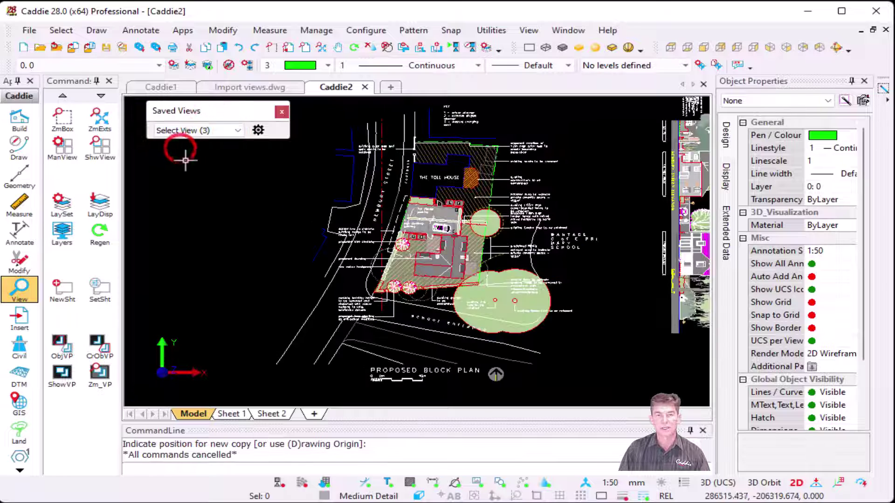